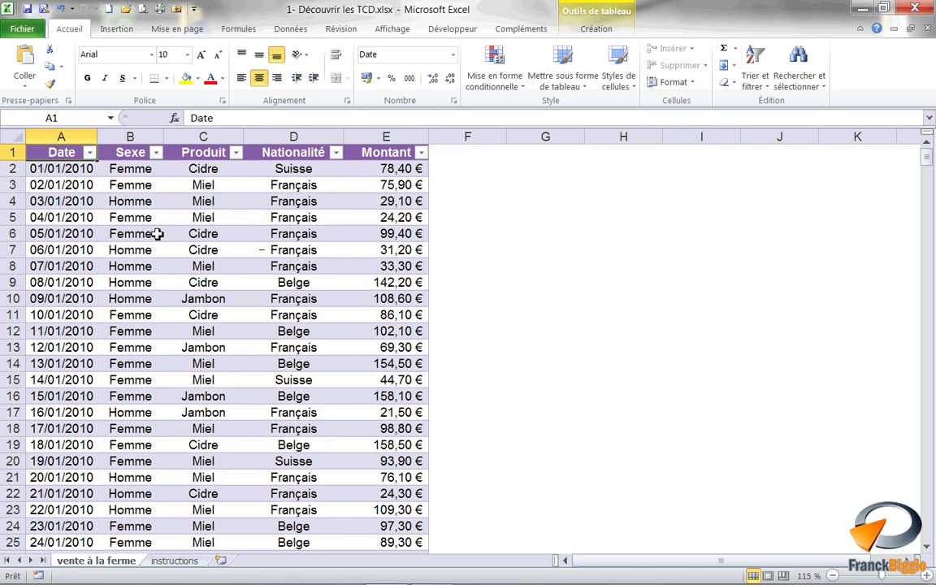
# Insert a pivot table from Liste_des_ventes onto a new worksheet
pyautogui.click(116, 29)
pyautogui.click(40, 57)
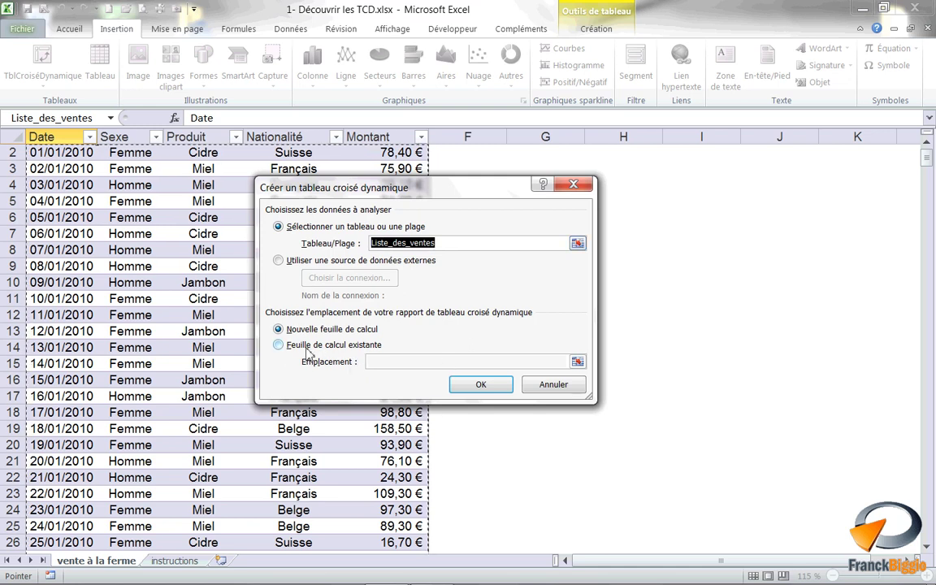
pyautogui.click(480, 385)
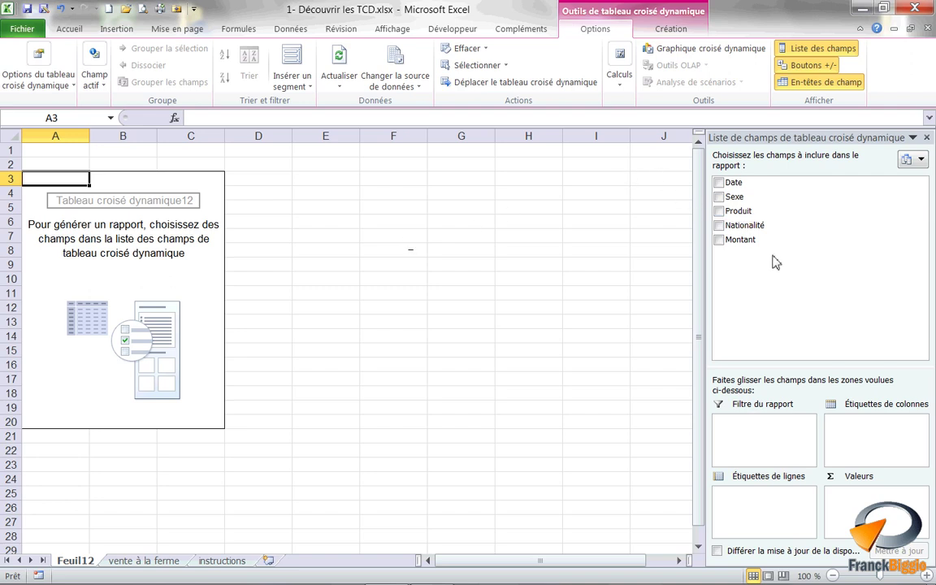
# Add Montant to Valeurs as Somme de Montant (44399,9) and bring up its field options
pyautogui.moveTo(731, 241); pyautogui.dragTo(874, 519)
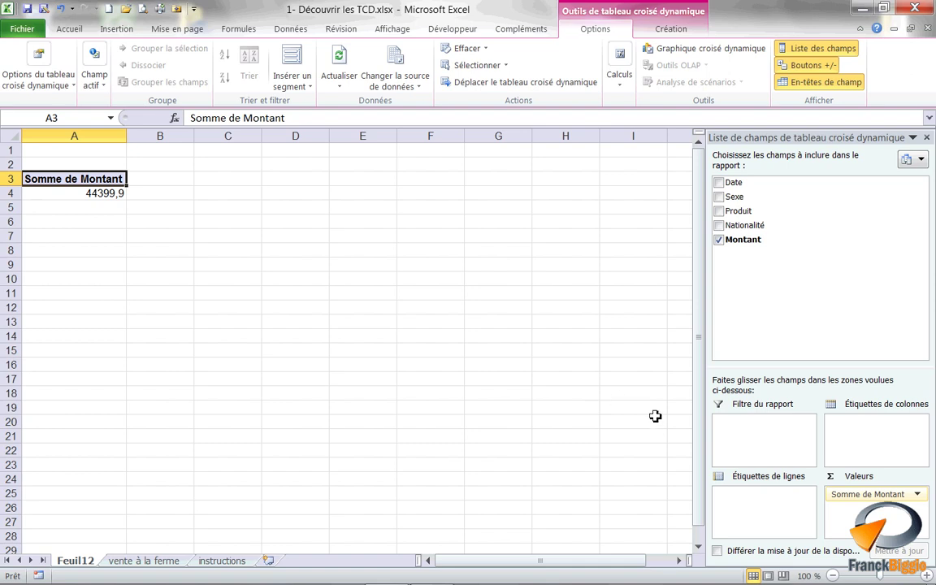
pyautogui.click(918, 495)
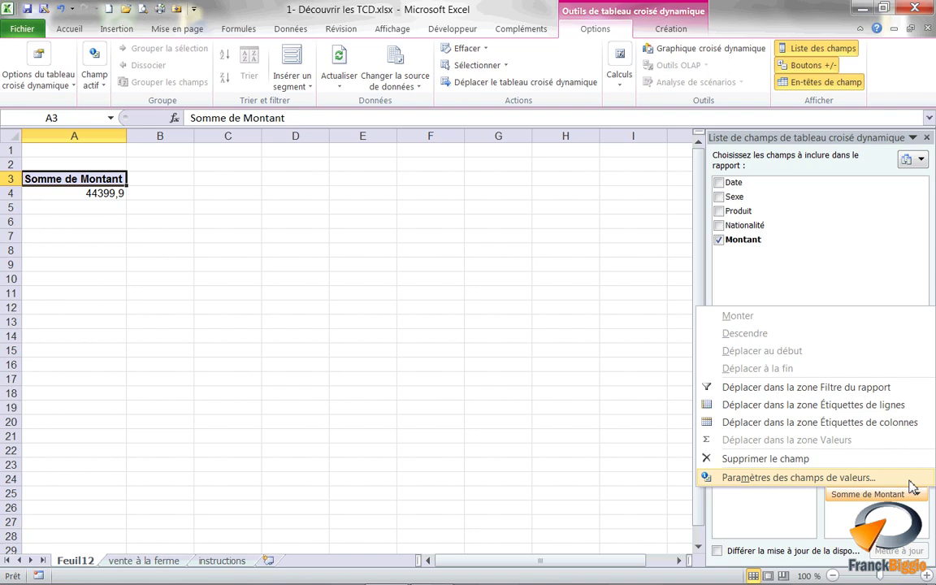
# Rename the value field to CA with Monétaire currency format, showing 44 399,90 €
pyautogui.click(912, 479)
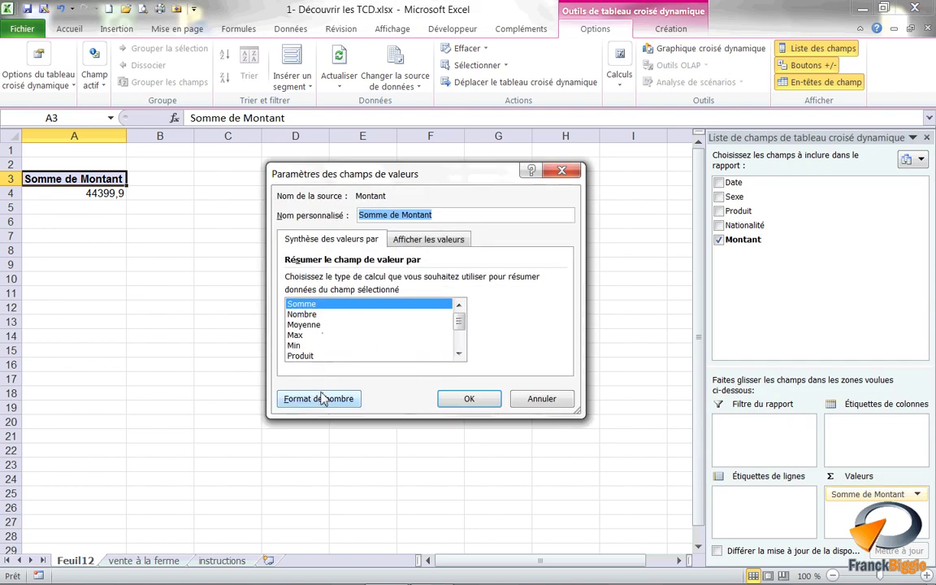
pyautogui.click(319, 399)
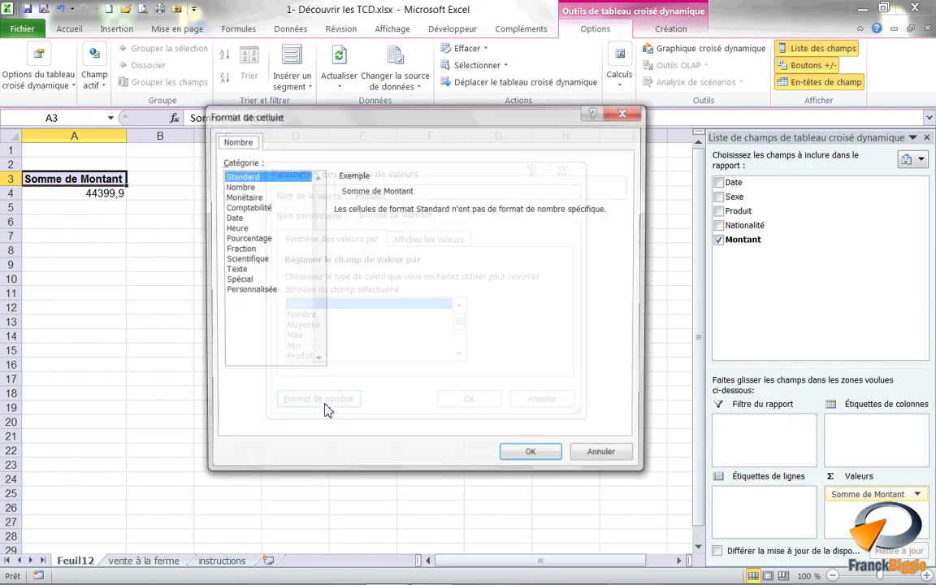
pyautogui.click(241, 197)
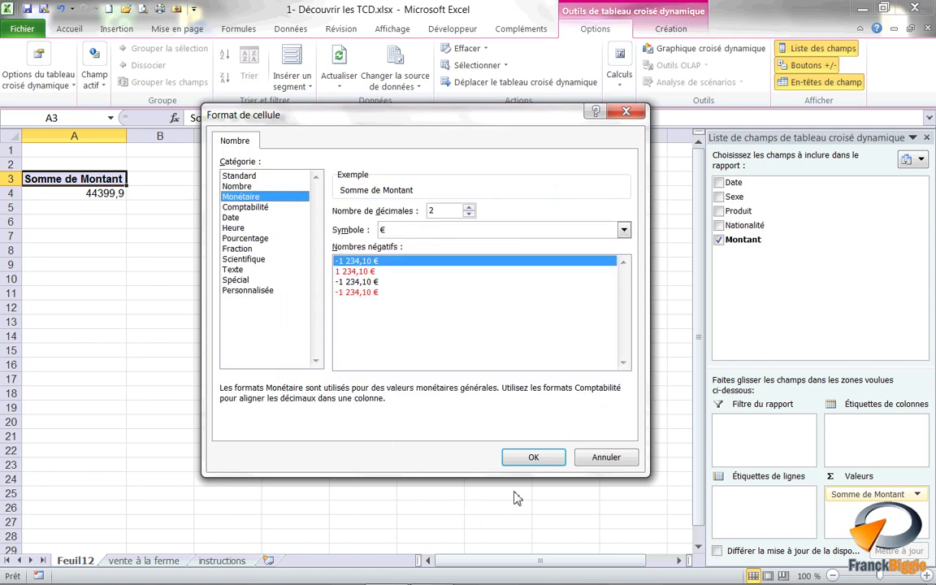
pyautogui.click(536, 459)
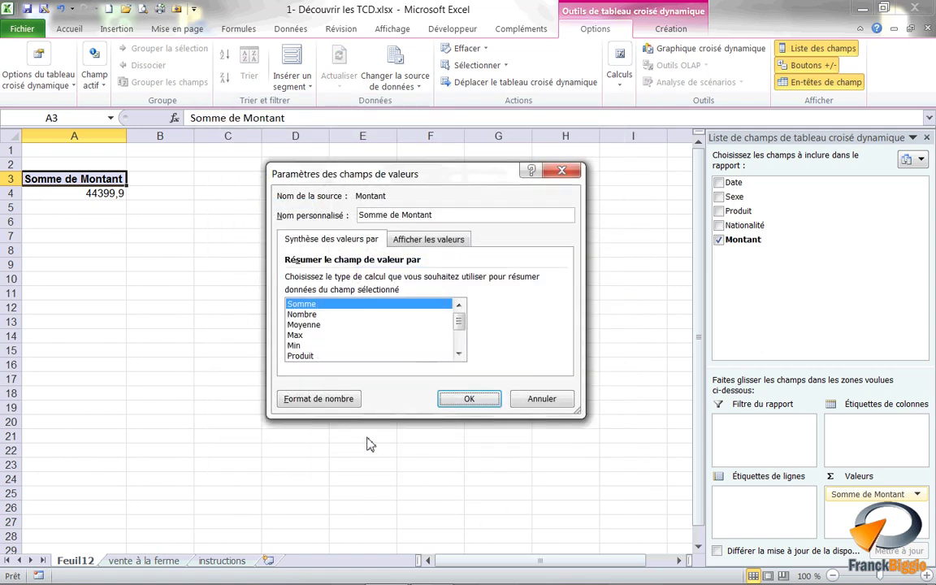
pyautogui.moveTo(433, 215); pyautogui.dragTo(323, 215)
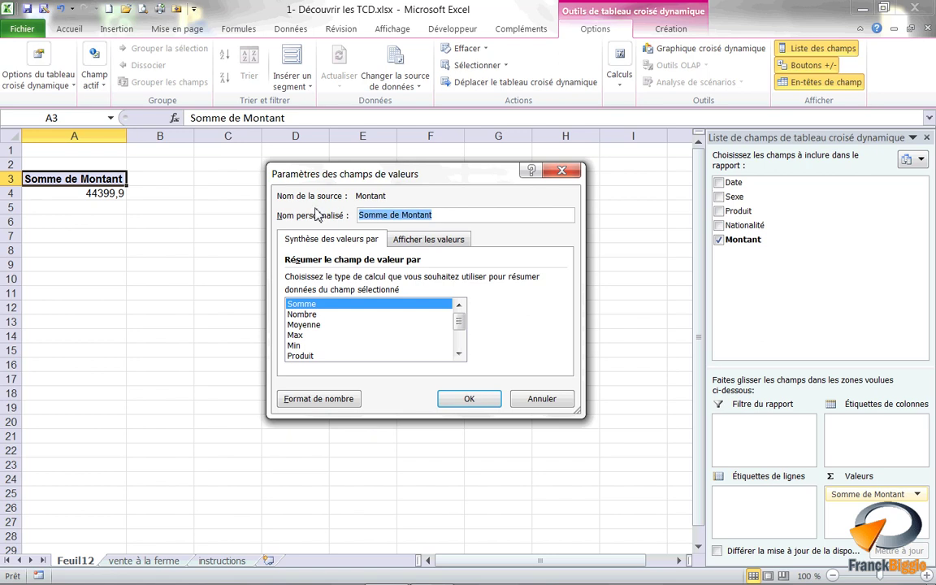
pyautogui.write('CA')
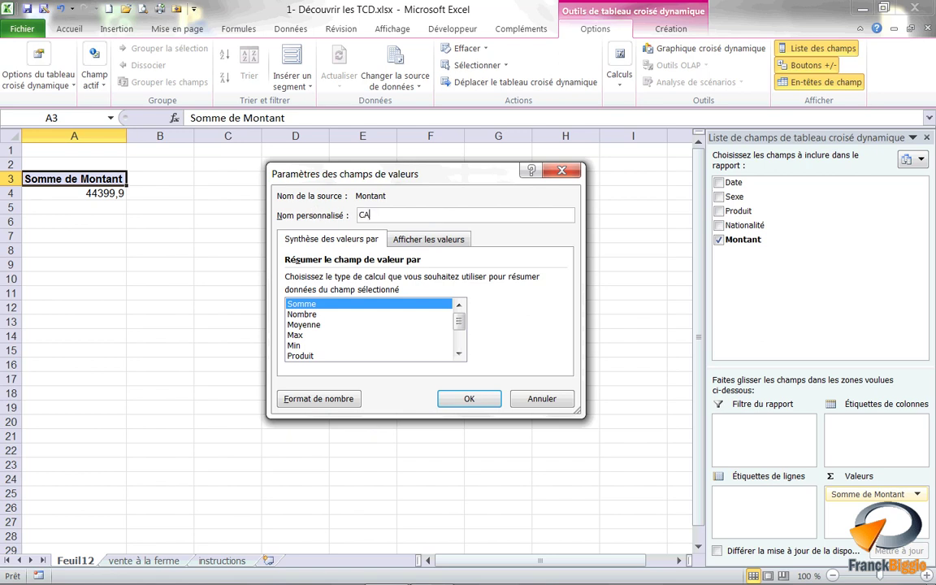
pyautogui.click(467, 398)
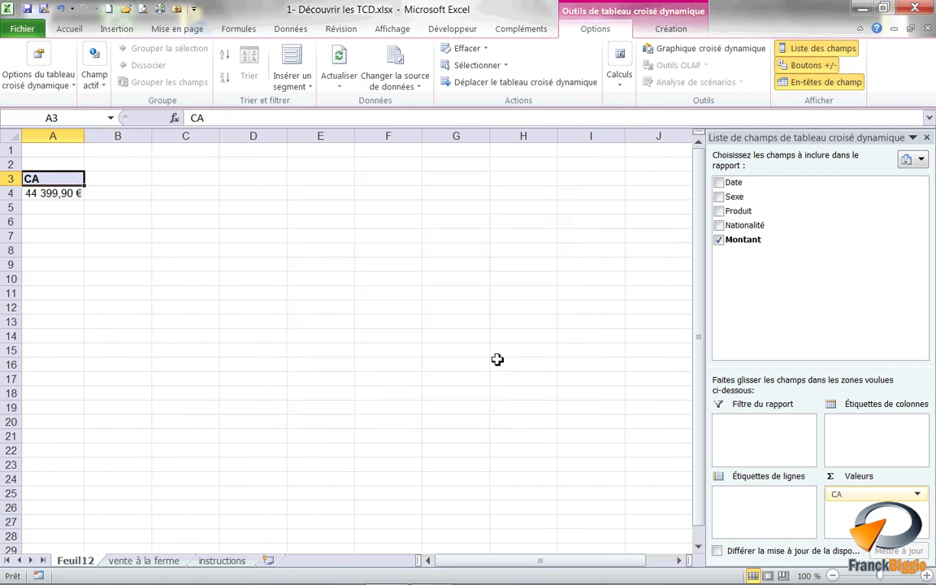
# Put Produit then Date in the row labels and select a date cell
pyautogui.moveTo(735, 210)
pyautogui.mouseDown()
pyautogui.moveTo(779, 325)
pyautogui.moveTo(783, 515)
pyautogui.mouseUp()
pyautogui.moveTo(749, 185); pyautogui.dragTo(767, 526)
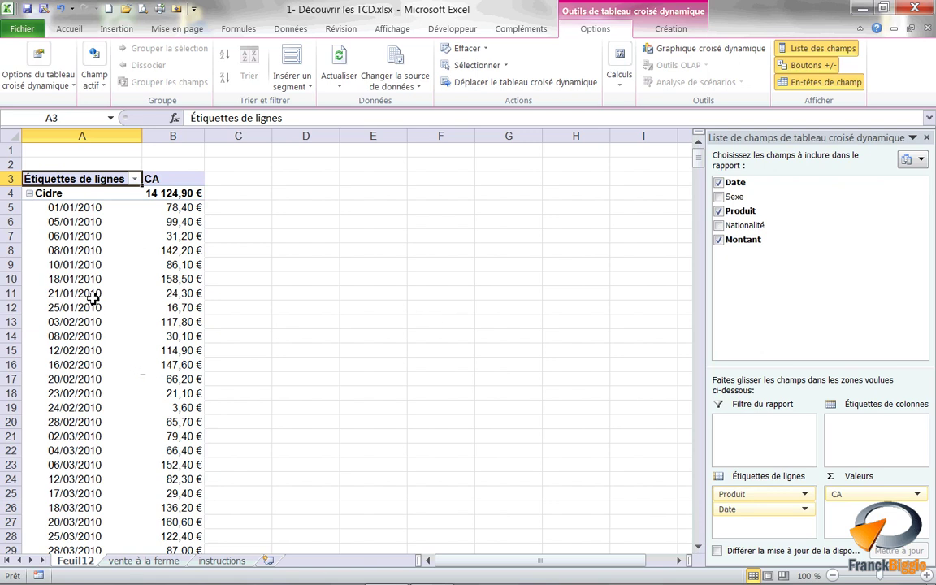
pyautogui.click(87, 268)
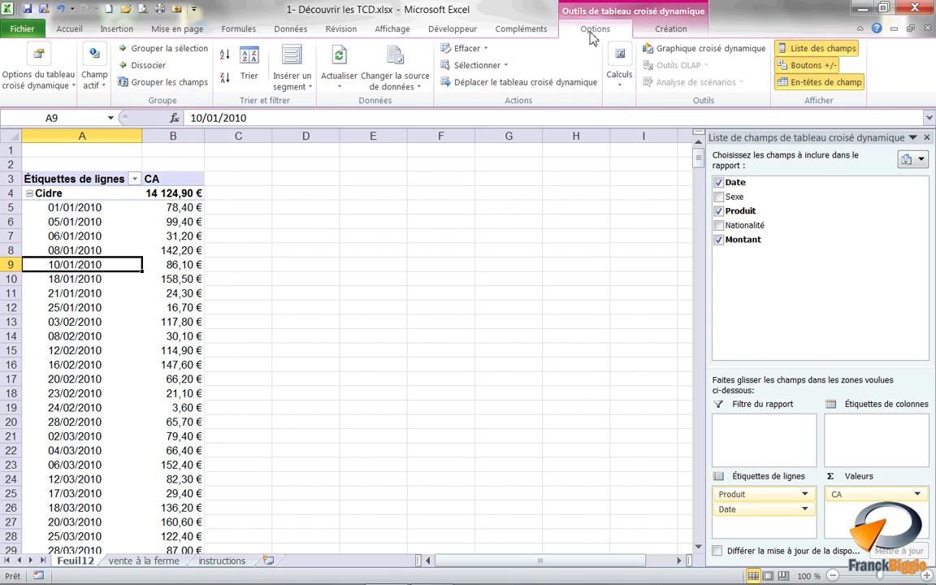
# Group the pivot dates by Mois and Années
pyautogui.click(182, 84)
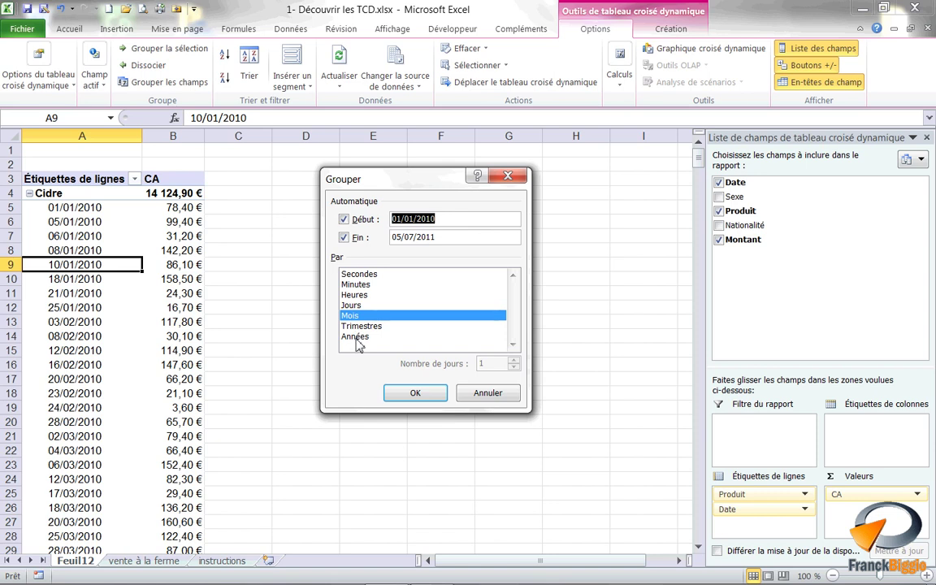
pyautogui.click(356, 337)
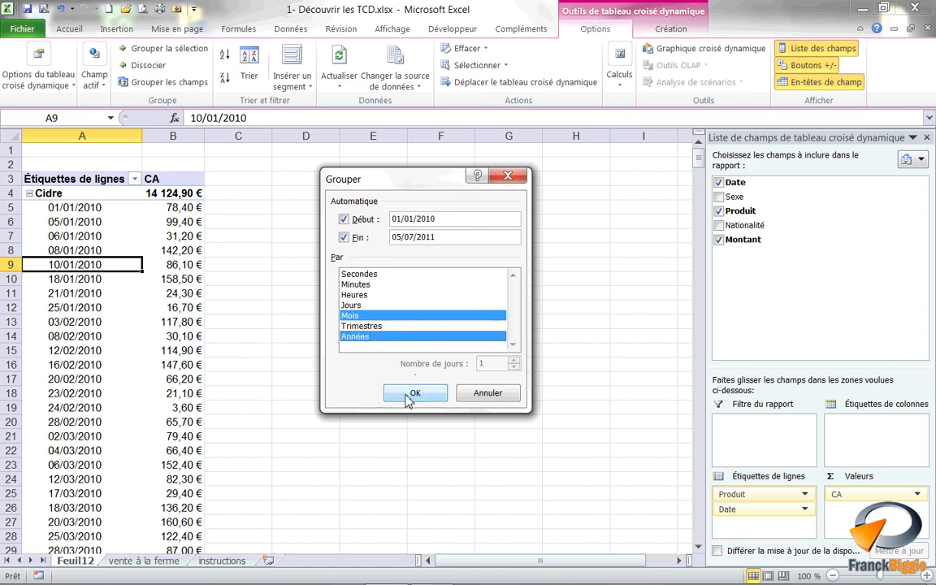
pyautogui.click(414, 393)
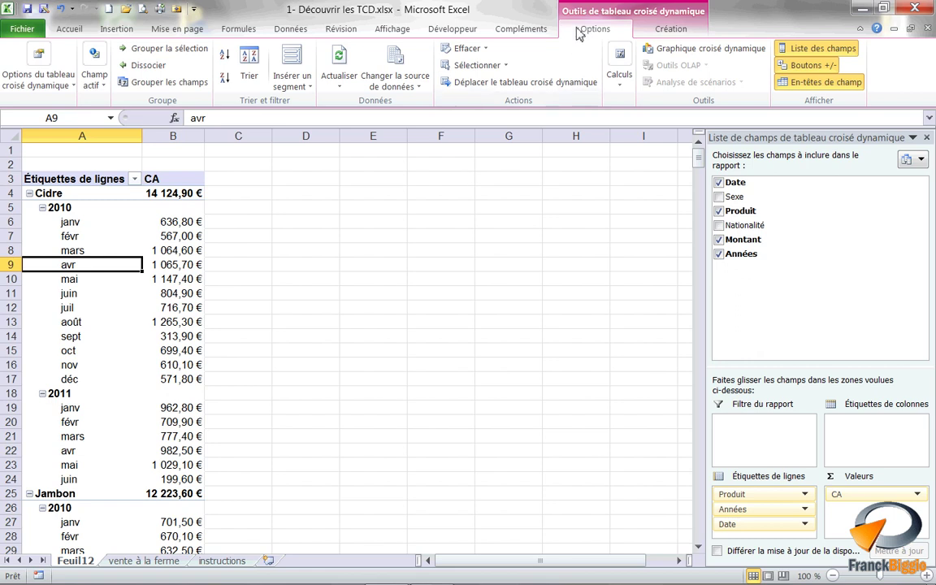
# Insert Années and Date slicers, moving the Années slicer over columns G–H
pyautogui.click(294, 85)
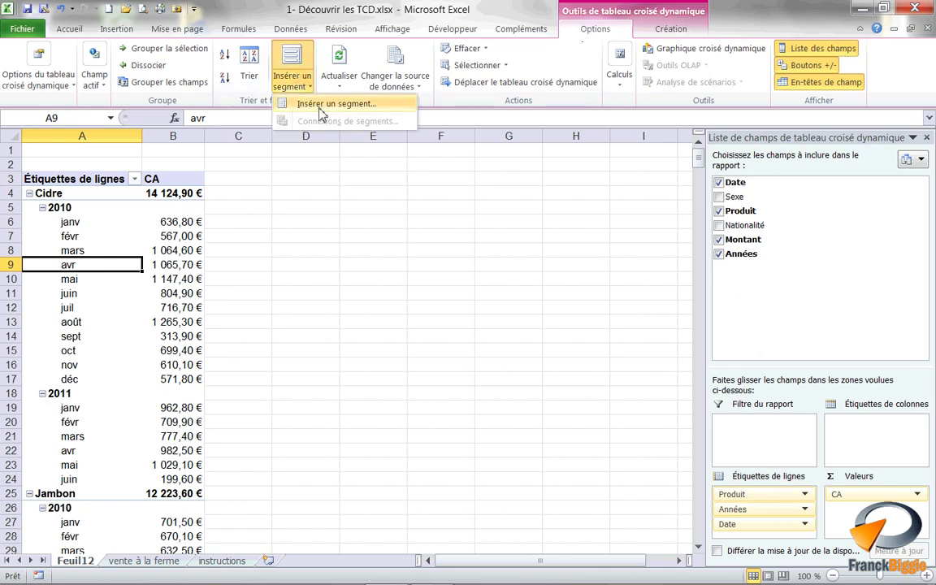
pyautogui.click(322, 109)
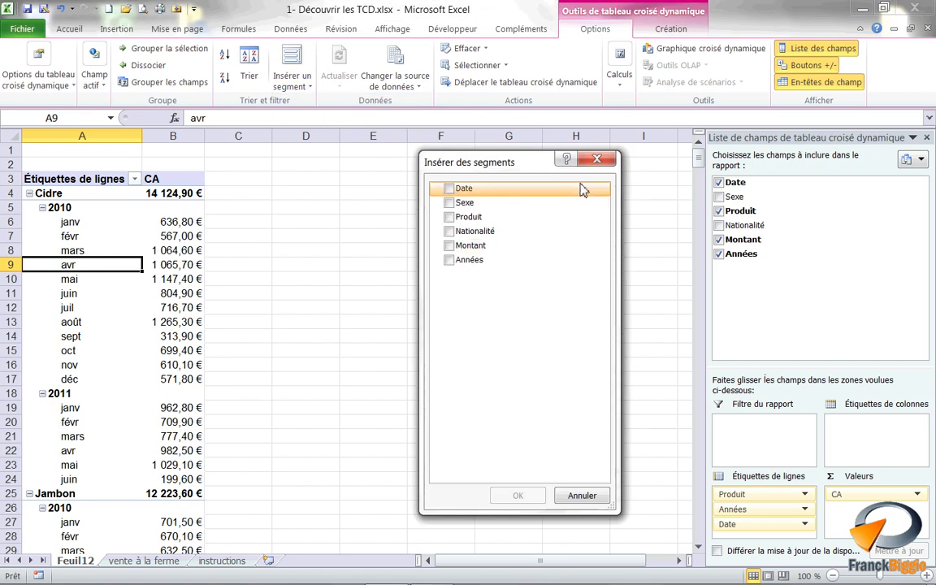
pyautogui.click(448, 260)
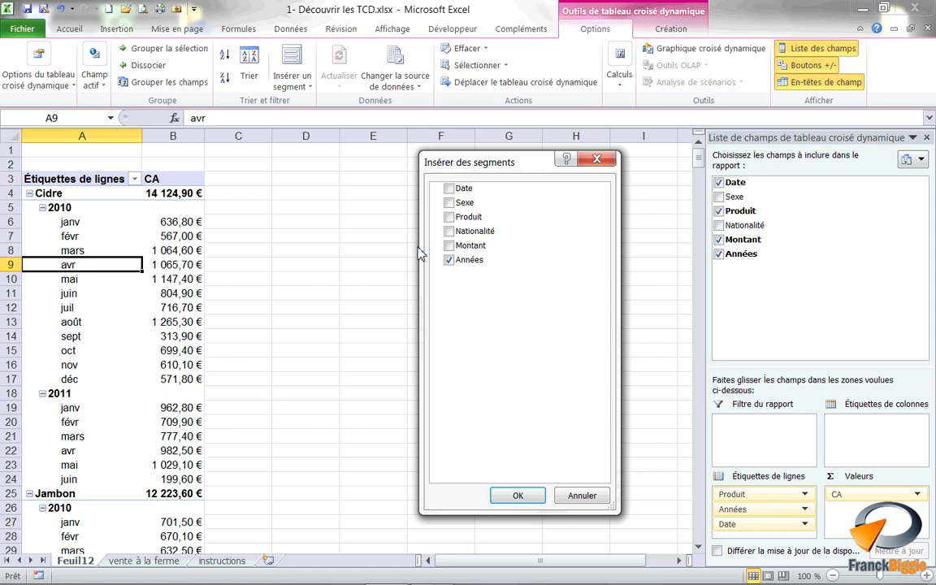
pyautogui.click(449, 189)
pyautogui.click(518, 496)
pyautogui.moveTo(386, 274)
pyautogui.mouseDown()
pyautogui.moveTo(559, 217)
pyautogui.moveTo(540, 231)
pyautogui.mouseUp()
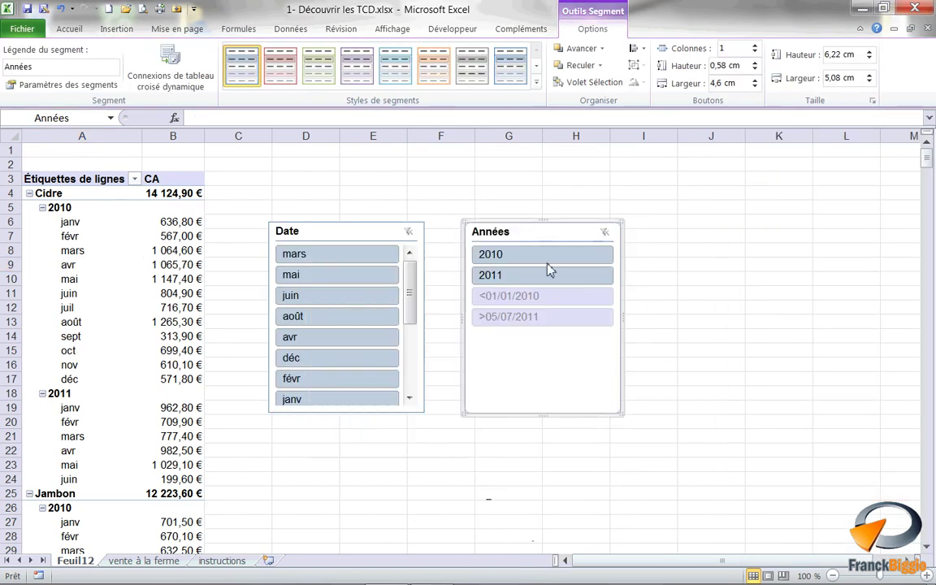
# Shrink the Années slicer and filter to 2010, avr and mai, totalling 5 378,00 €
pyautogui.moveTo(624, 421); pyautogui.dragTo(548, 298)
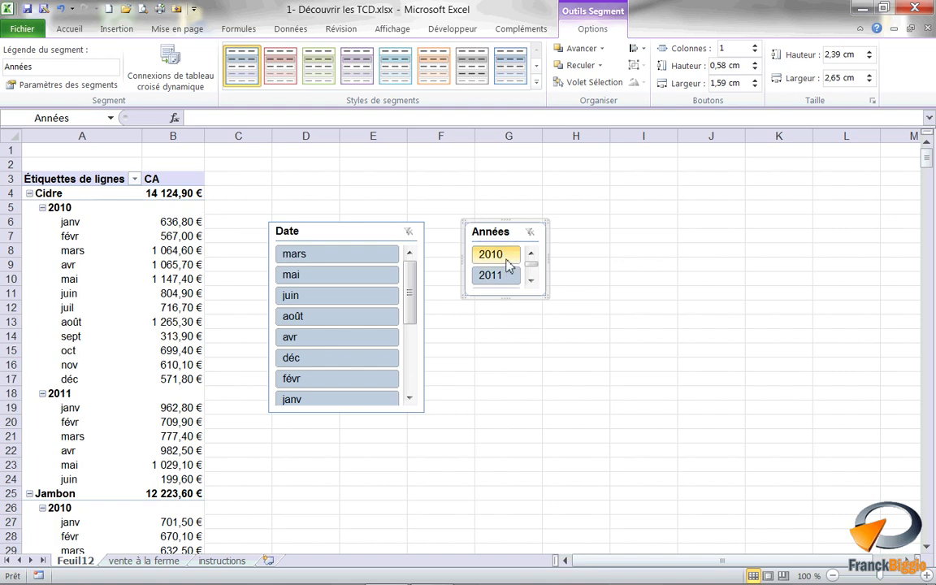
pyautogui.click(506, 260)
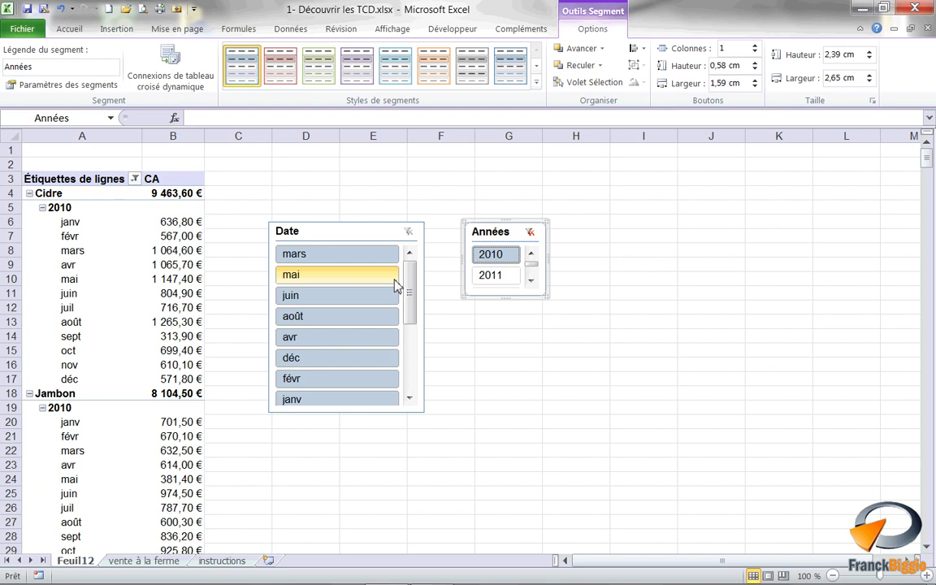
pyautogui.click(307, 344)
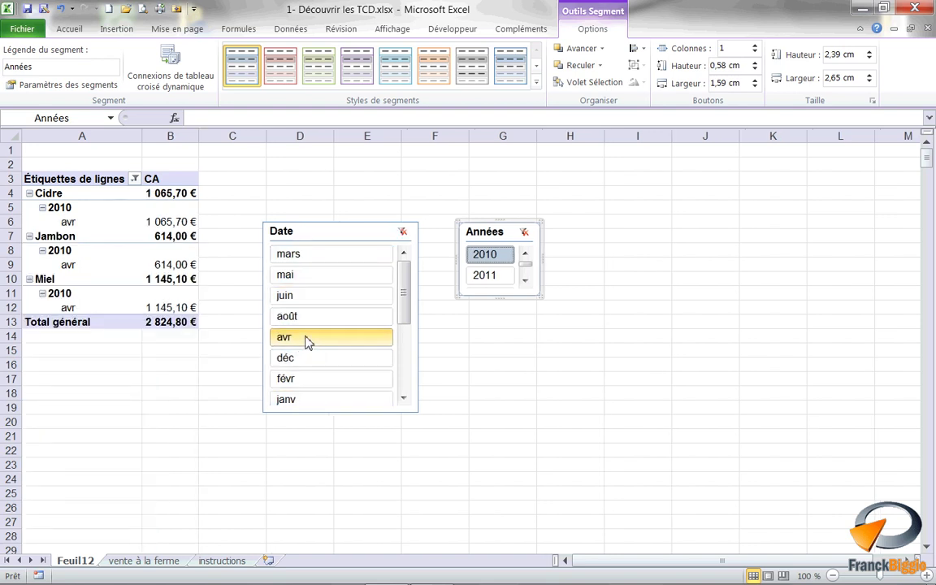
pyautogui.keyDown('ctrl'); pyautogui.click(315, 279); pyautogui.keyUp('ctrl')
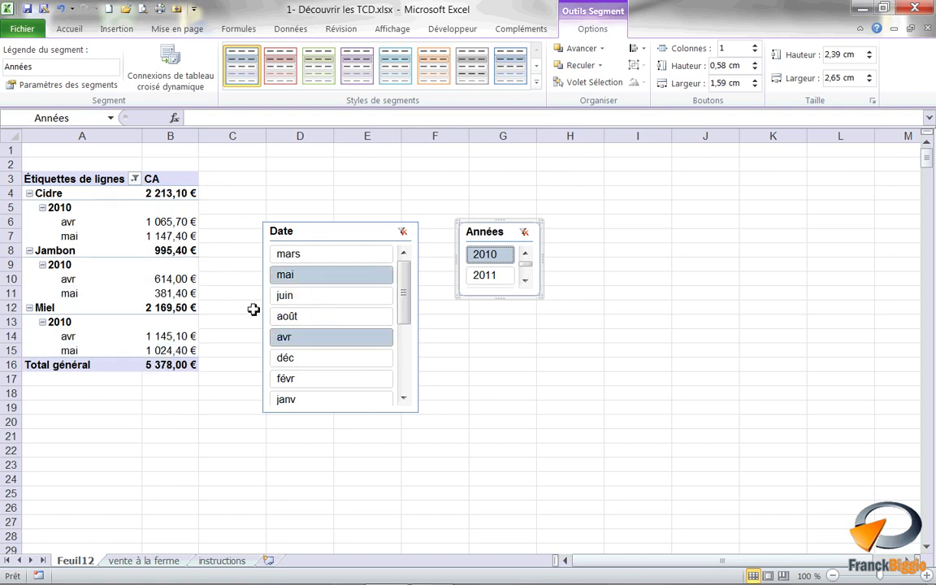
# Narrow the Date slicer to 2,77 cm beside the Années slicer, then select cell B7
pyautogui.moveTo(306, 236); pyautogui.dragTo(291, 181)
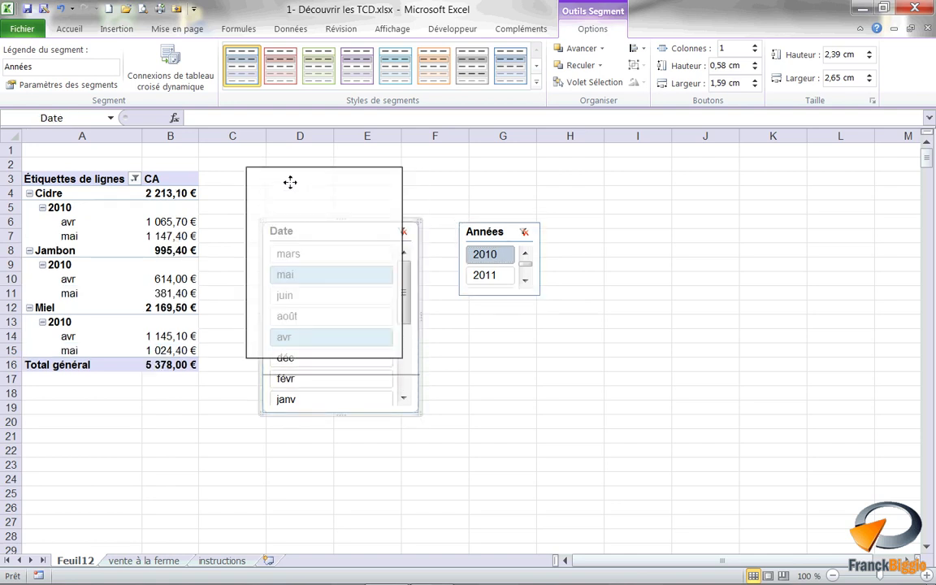
pyautogui.moveTo(404, 358); pyautogui.dragTo(308, 322)
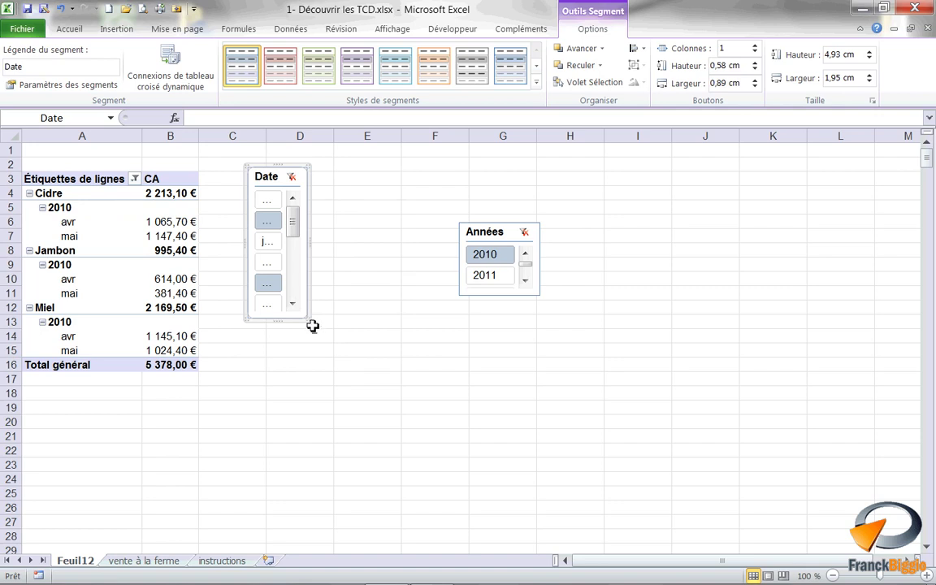
pyautogui.moveTo(309, 319); pyautogui.dragTo(333, 321)
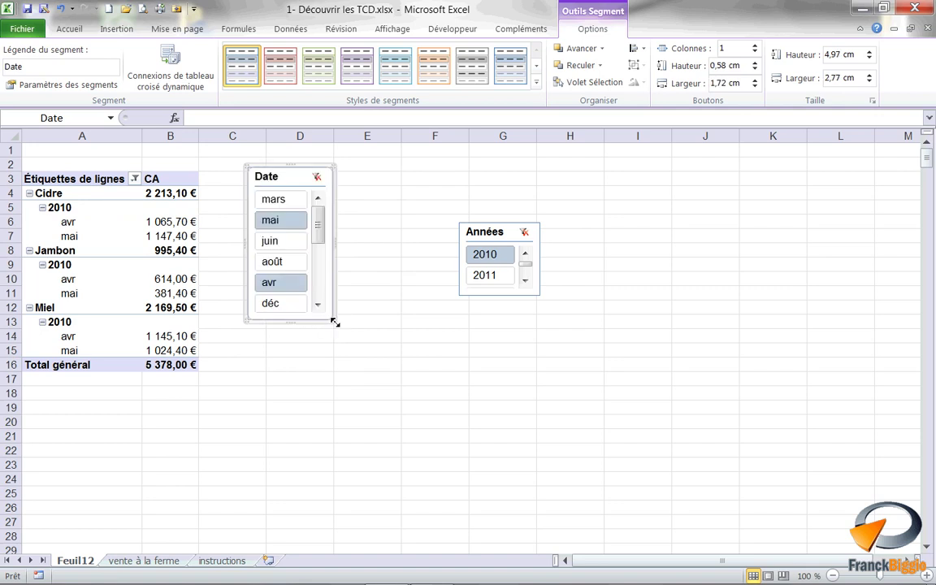
pyautogui.moveTo(270, 180); pyautogui.dragTo(375, 181)
pyautogui.moveTo(474, 233); pyautogui.dragTo(462, 180)
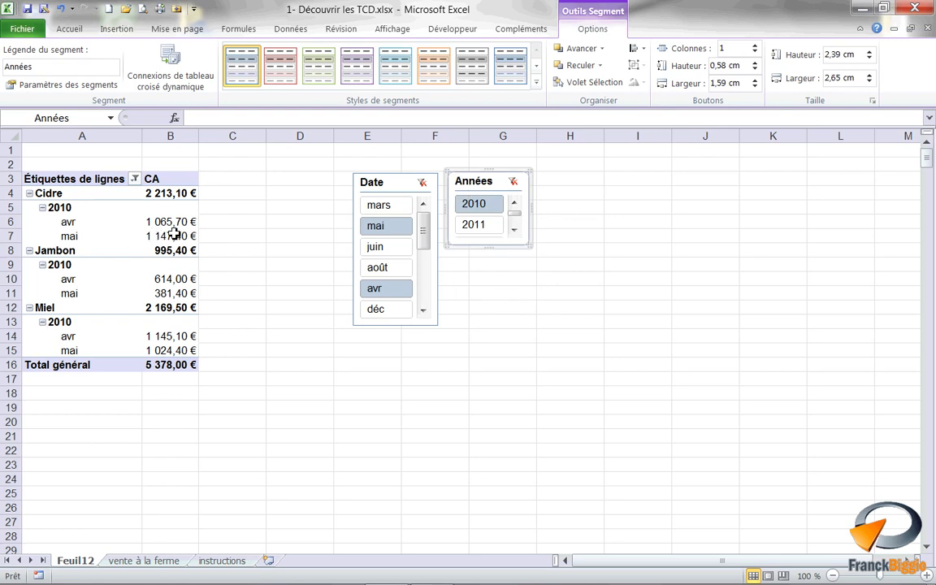
pyautogui.click(157, 236)
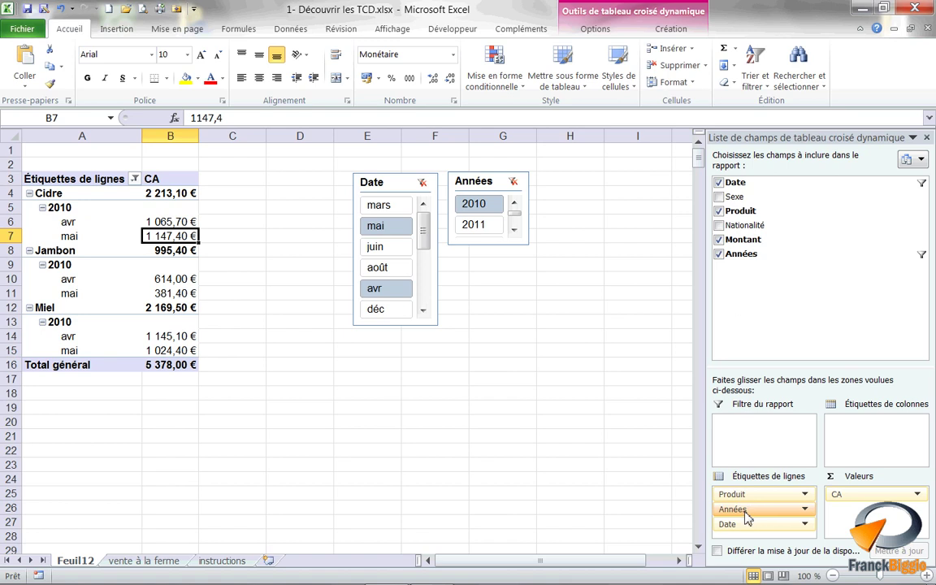
# Remove Années from rows and move Date to columns, giving avr and mai columns
pyautogui.moveTo(746, 517); pyautogui.dragTo(520, 471)
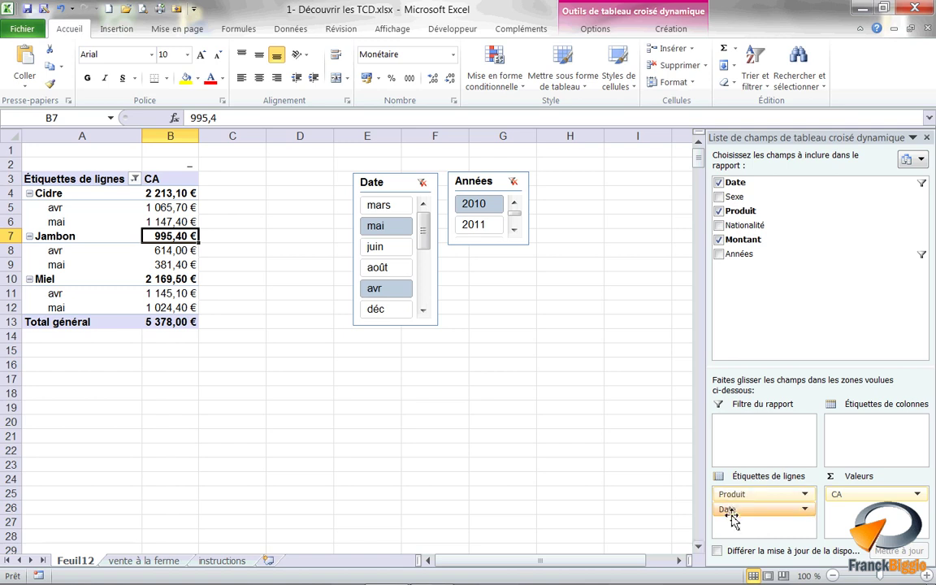
pyautogui.moveTo(740, 510); pyautogui.dragTo(836, 430)
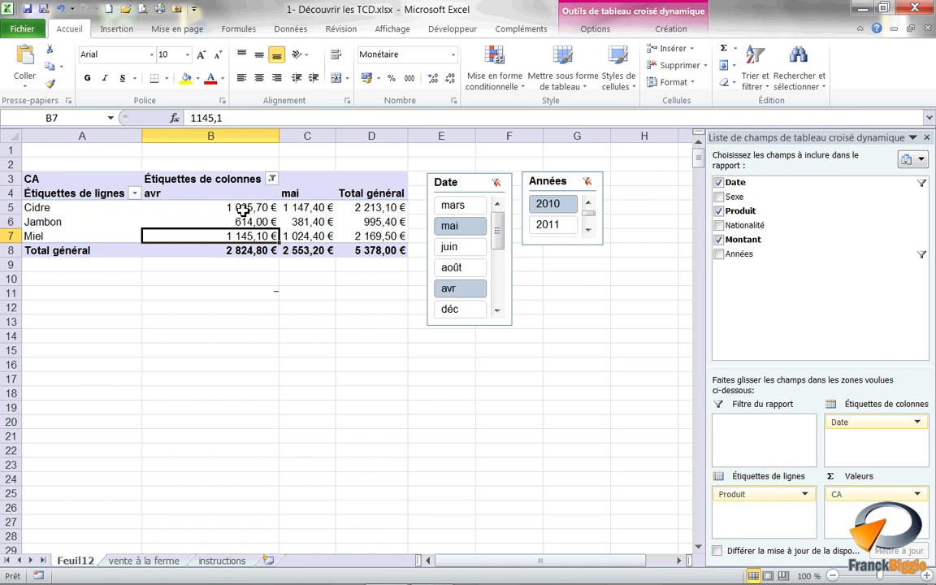
pyautogui.click(299, 210)
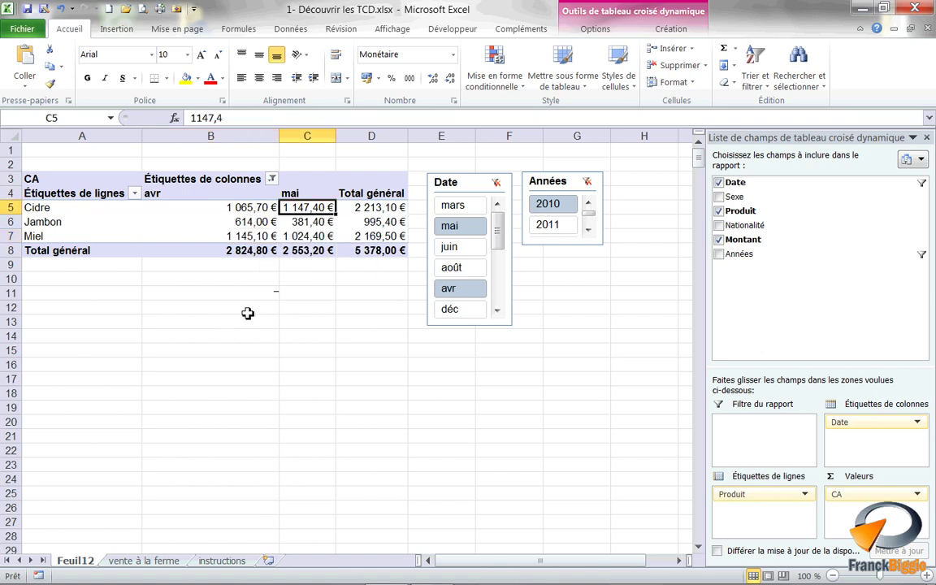
pyautogui.click(223, 207)
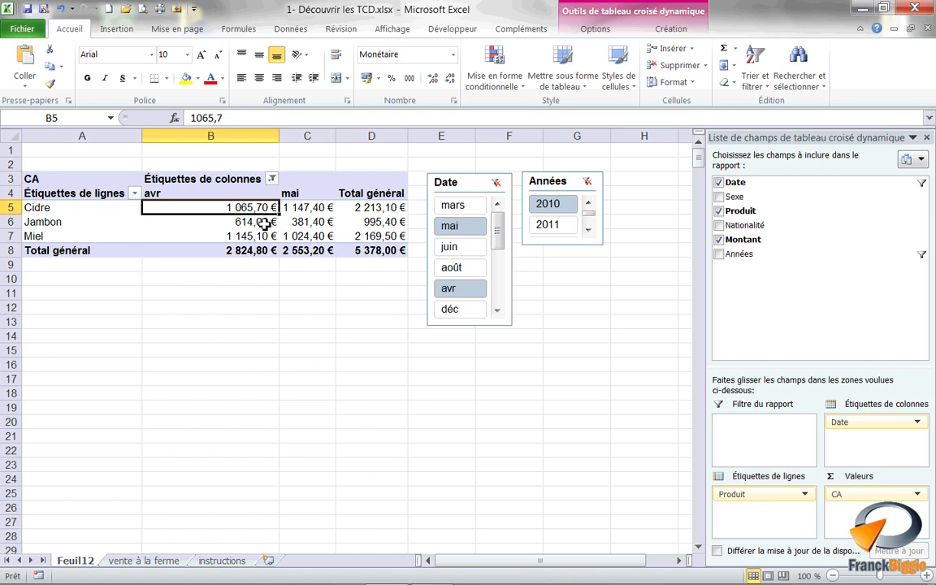
# Show CA as Différence par rapport à Date (précédent), giving a mai total of -271,60 €
pyautogui.click(605, 32)
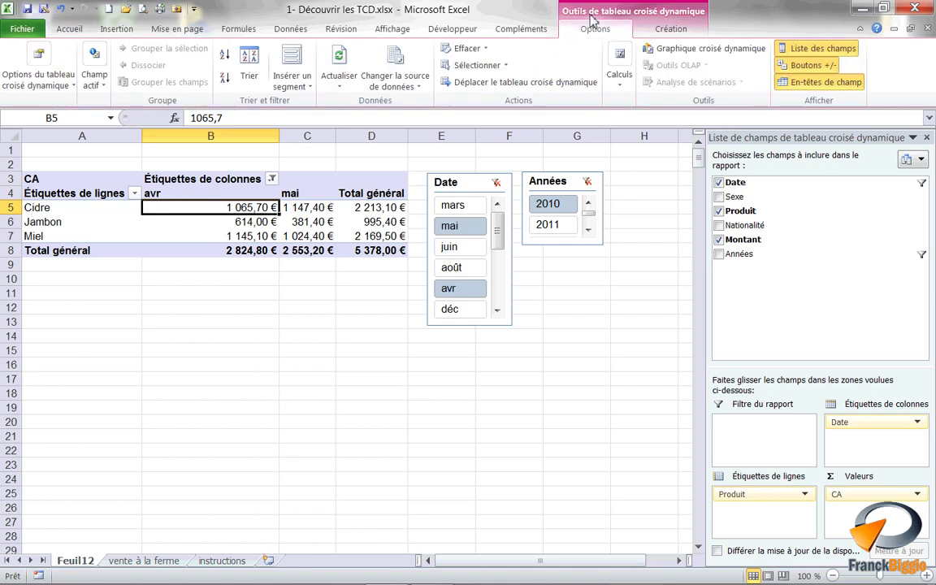
pyautogui.click(619, 81)
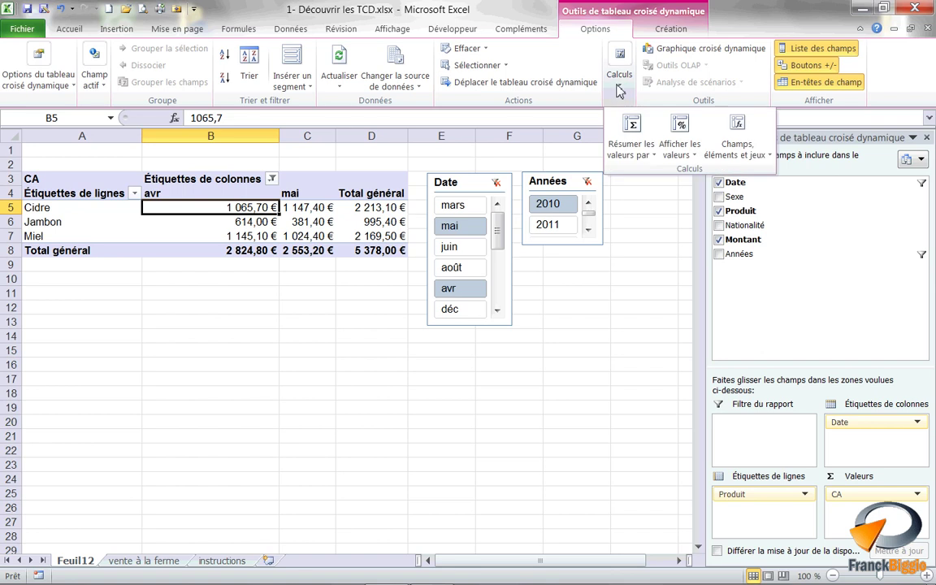
pyautogui.click(694, 154)
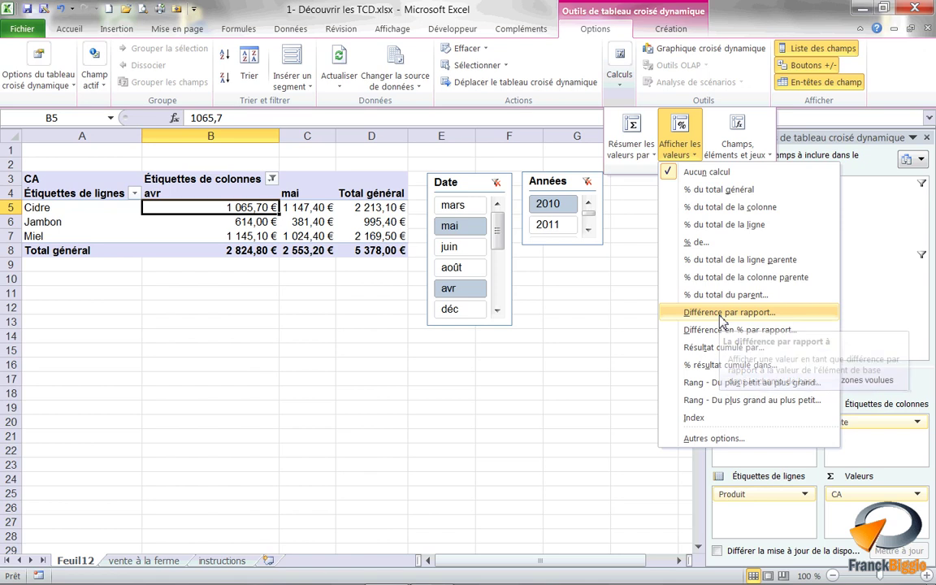
pyautogui.click(722, 315)
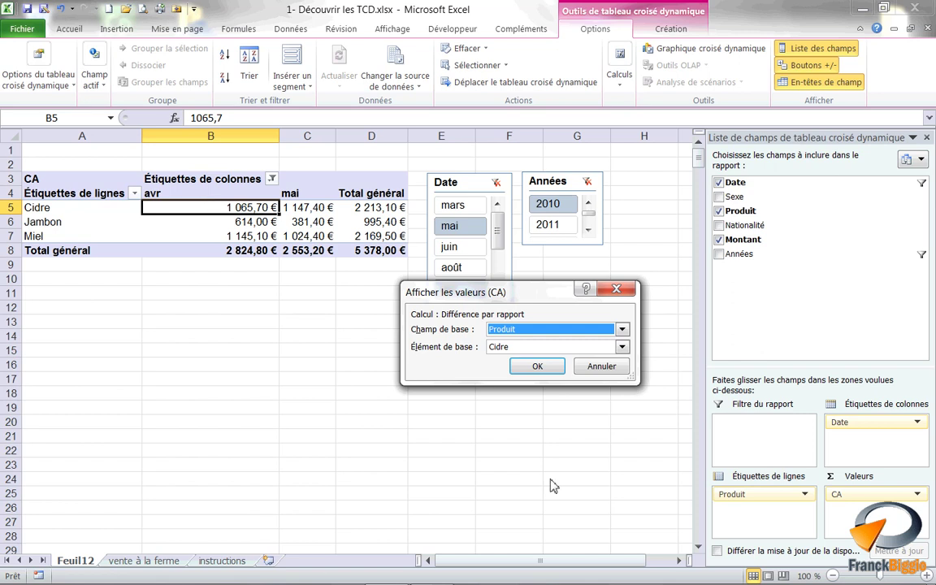
pyautogui.click(508, 332)
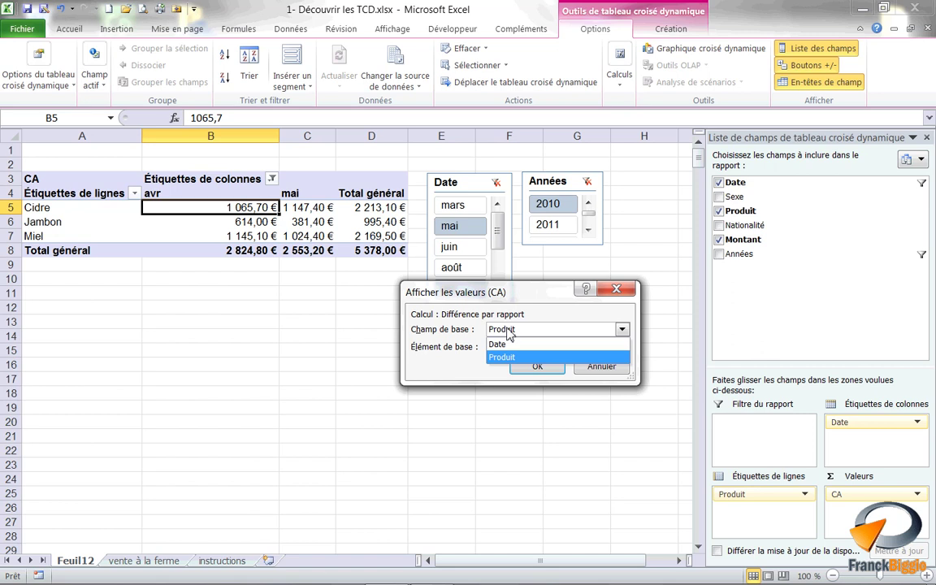
pyautogui.click(506, 345)
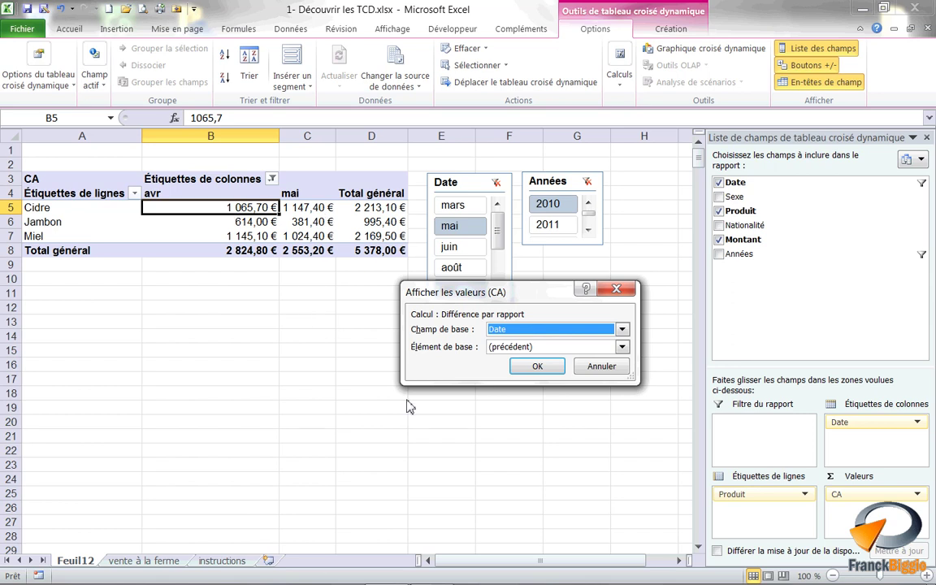
pyautogui.click(535, 367)
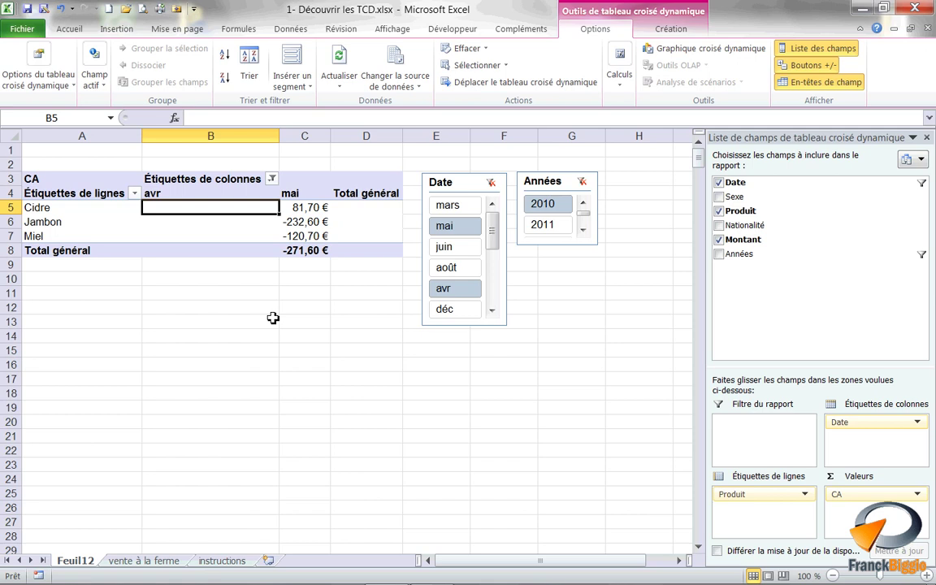
# Hide the empty avr column B so only the mai differences (81,70 €, -232,60 €, -120,70 €) show
pyautogui.click(292, 207)
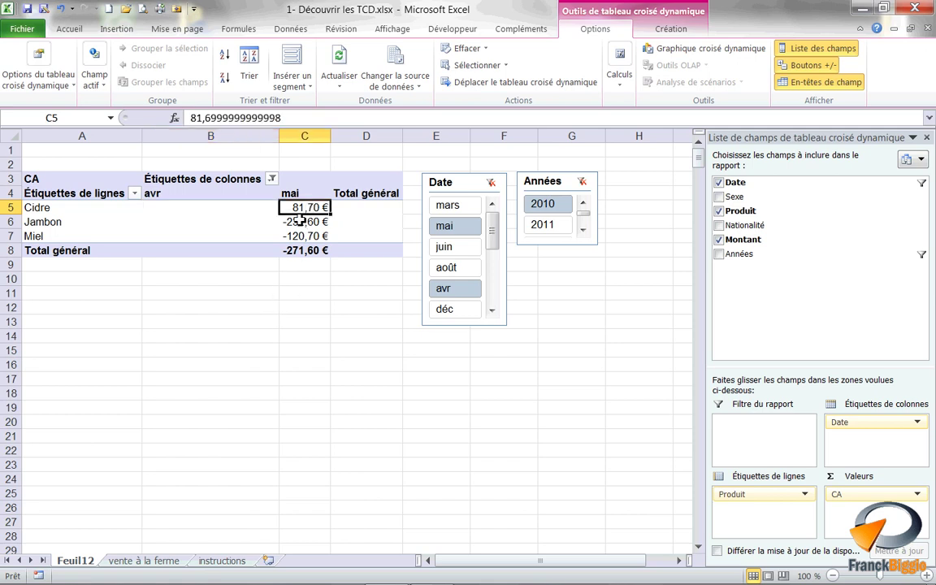
pyautogui.click(292, 222)
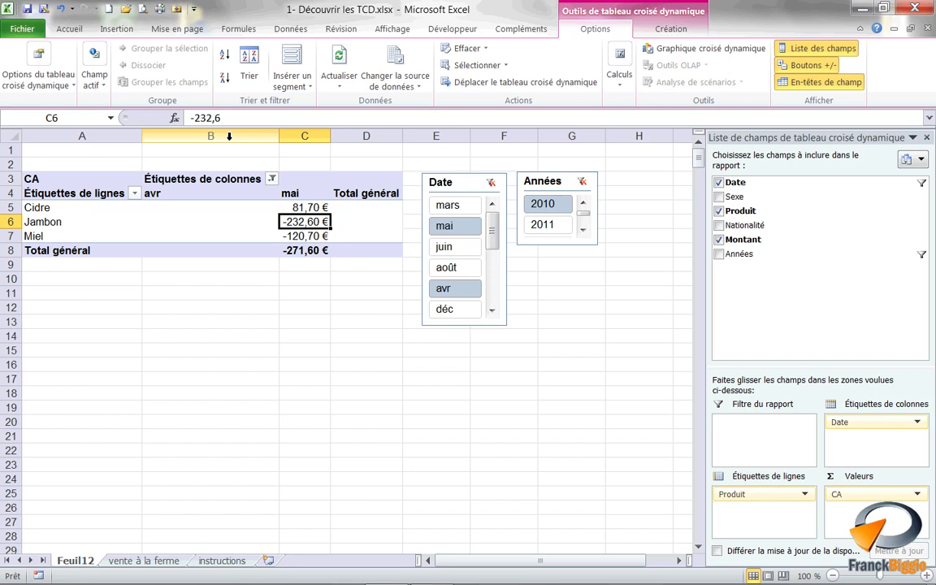
pyautogui.rightClick(229, 137)
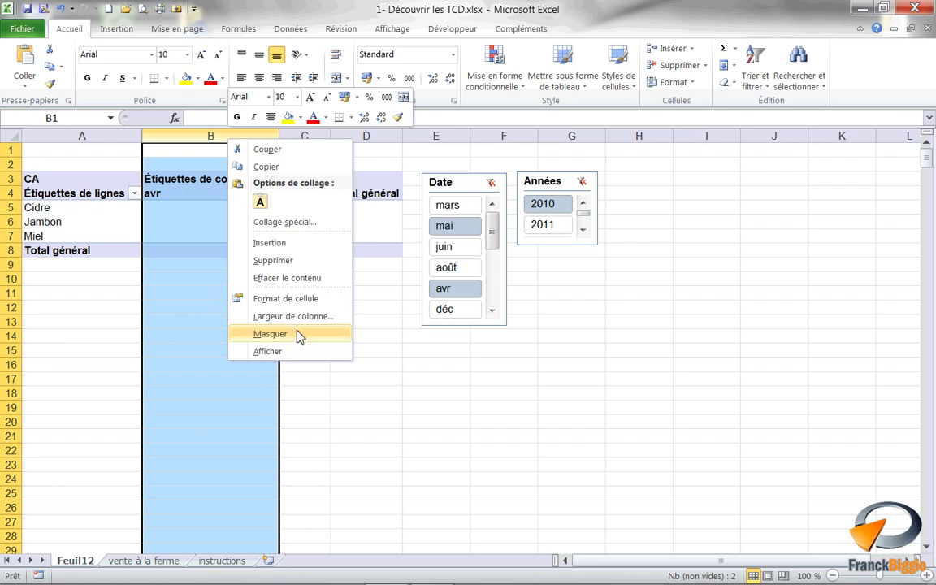
pyautogui.click(270, 334)
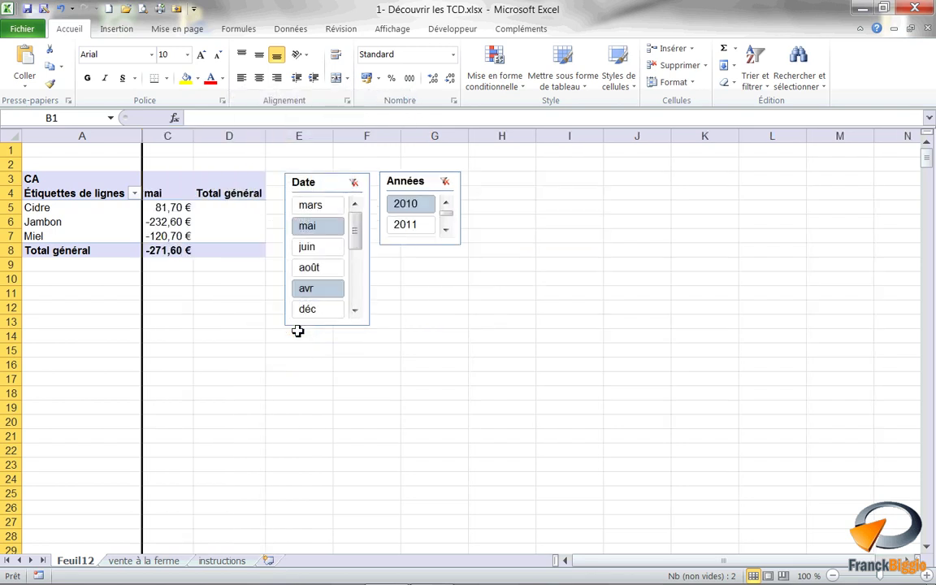
pyautogui.click(163, 221)
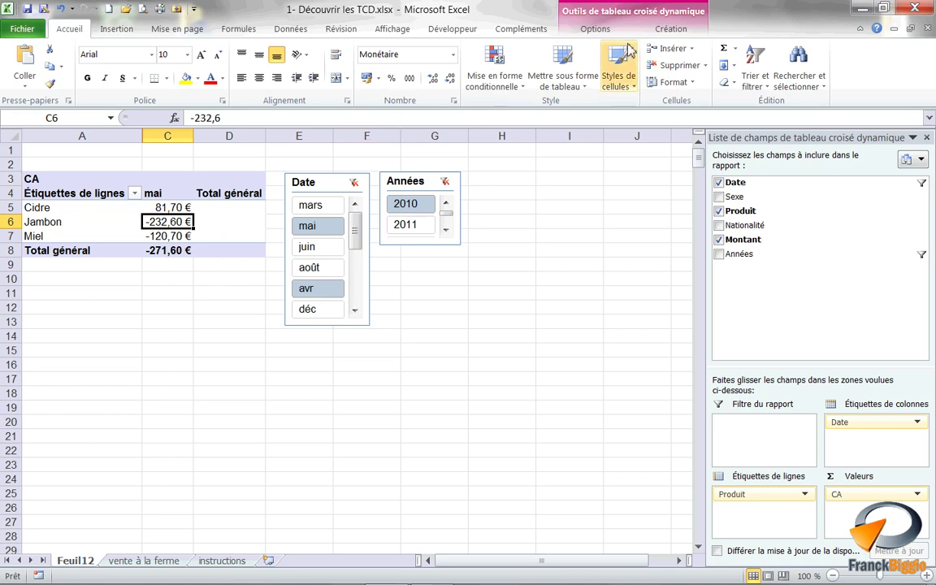
# Set grand totals to columns only, dropping the Total général column and keeping the -271,60 € row
pyautogui.click(671, 30)
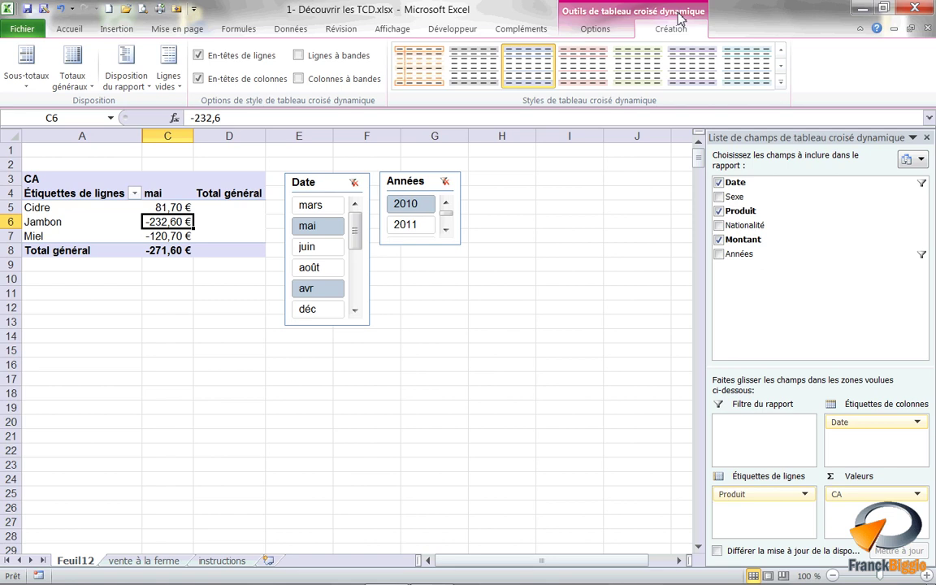
pyautogui.click(79, 85)
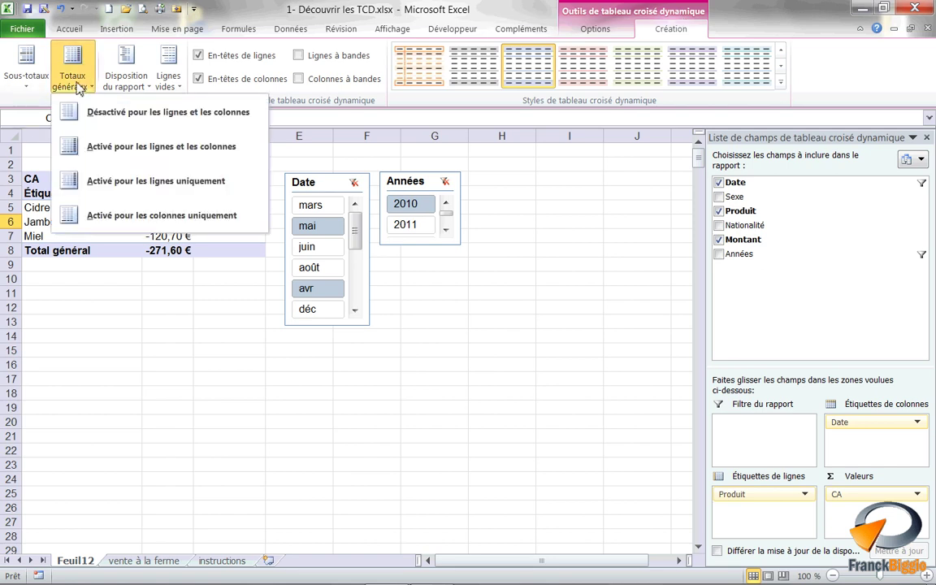
pyautogui.click(158, 225)
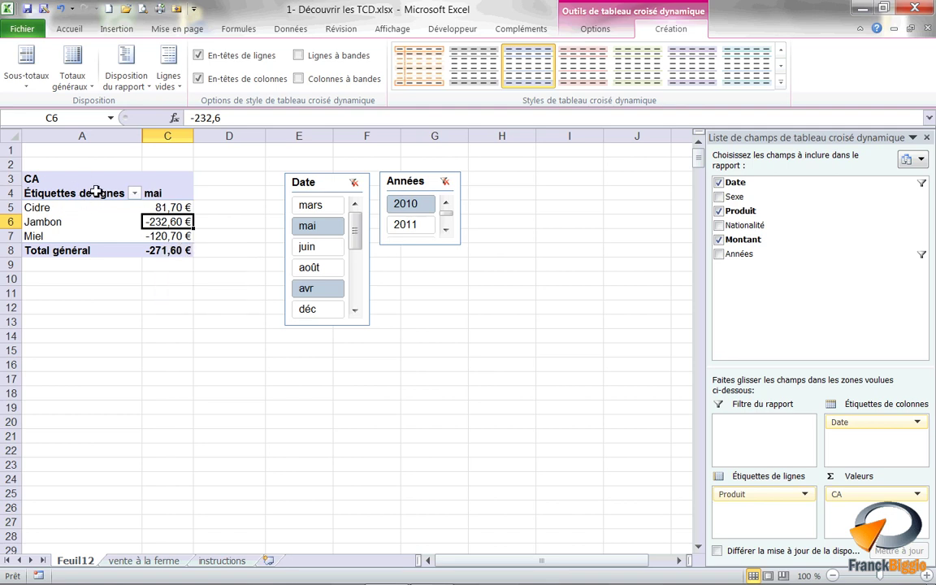
# Turn off Liste des champs, Boutons +/- and En-têtes de champ to hide Étiquettes de lignes
pyautogui.click(573, 31)
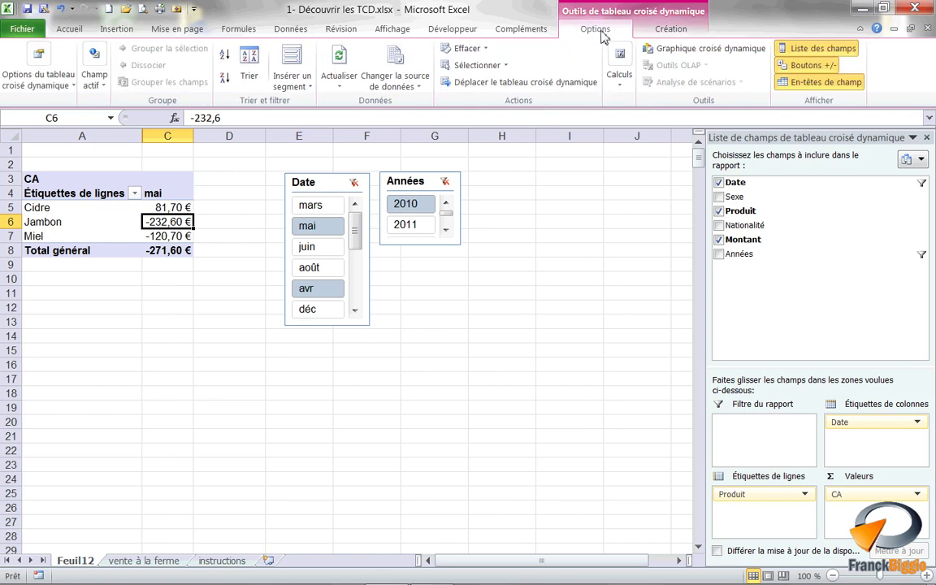
pyautogui.click(822, 48)
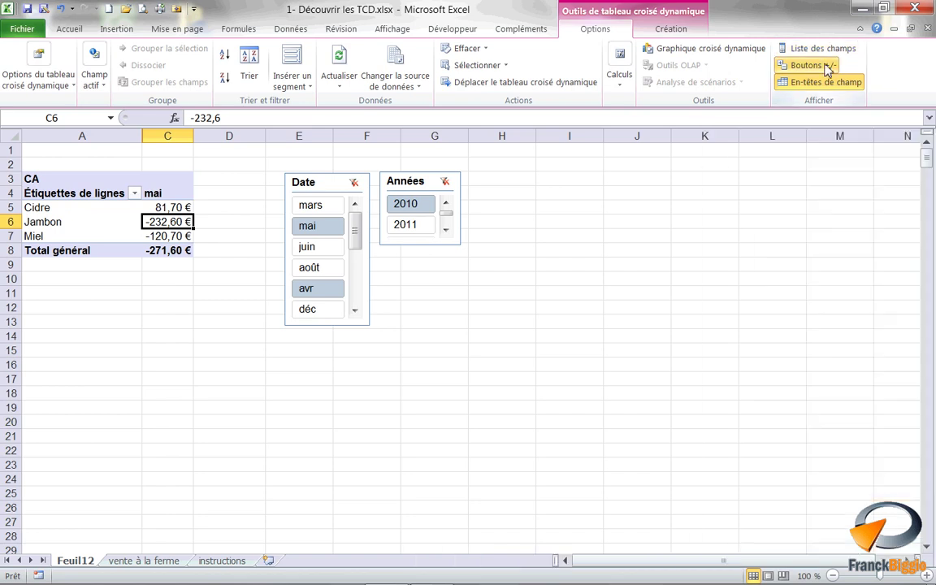
pyautogui.click(827, 67)
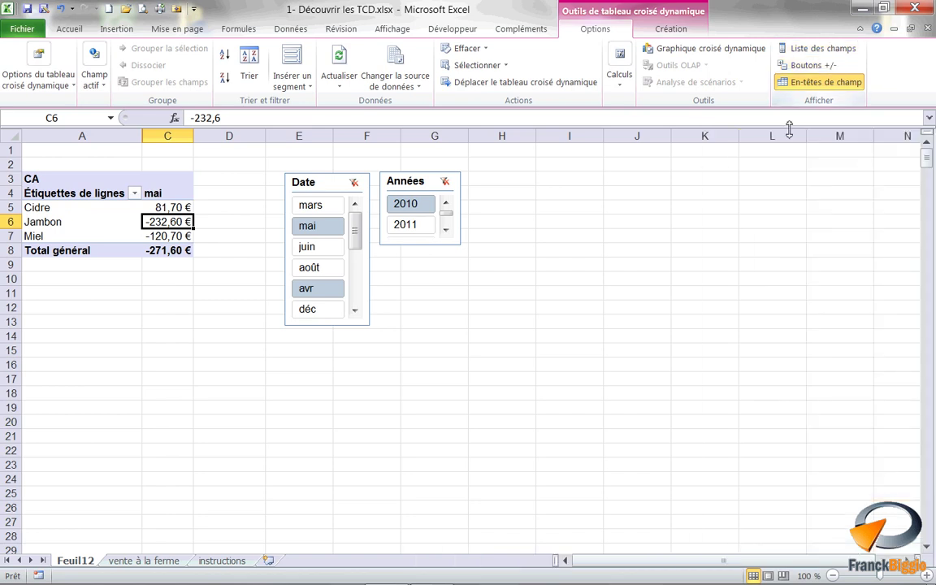
pyautogui.click(816, 83)
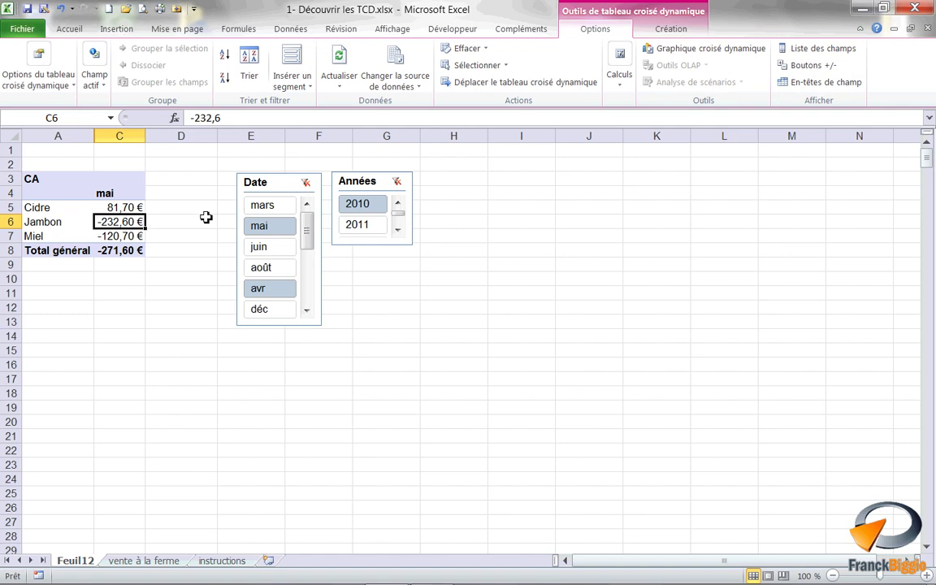
# Apply a purple PivotTable style, colouring the CA and mai header band
pyautogui.click(695, 31)
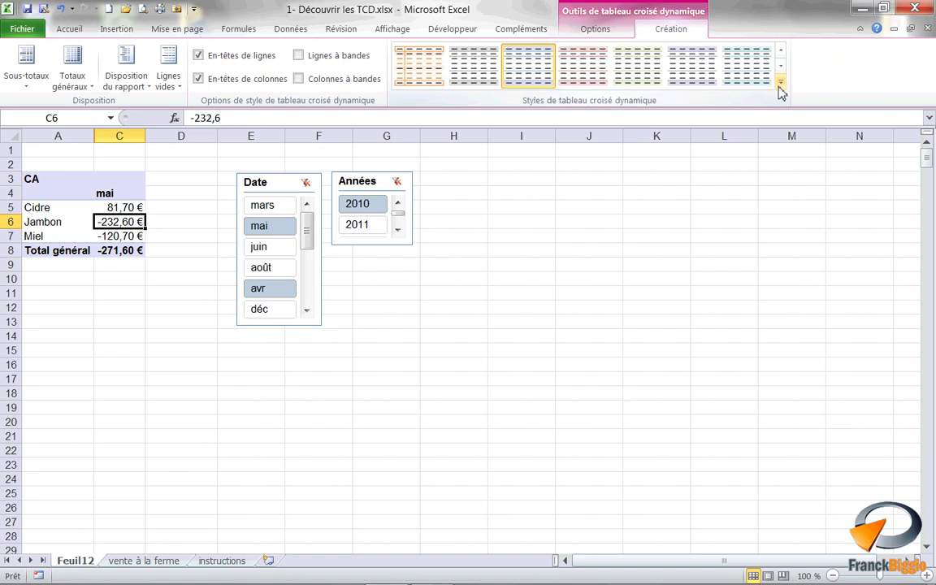
pyautogui.click(780, 82)
pyautogui.click(629, 367)
pyautogui.click(117, 255)
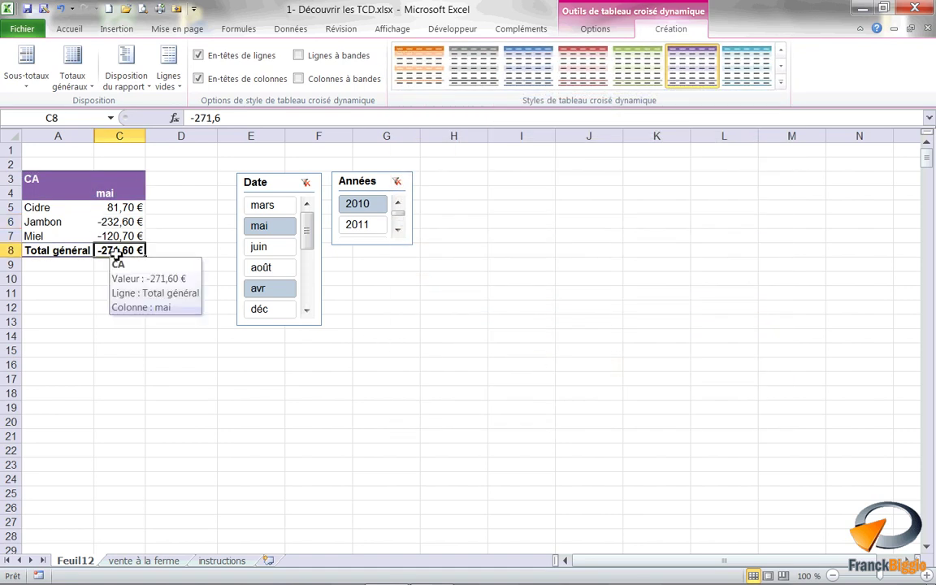
pyautogui.keyDown('ctrl'); pyautogui.scroll(1, 150, 277); pyautogui.keyUp('ctrl')
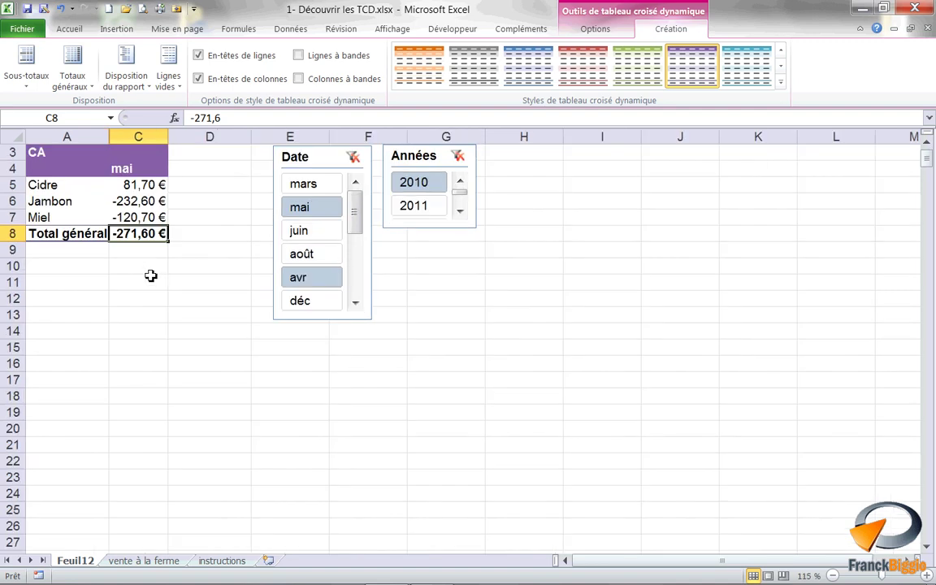
pyautogui.scroll(1, 151, 276)
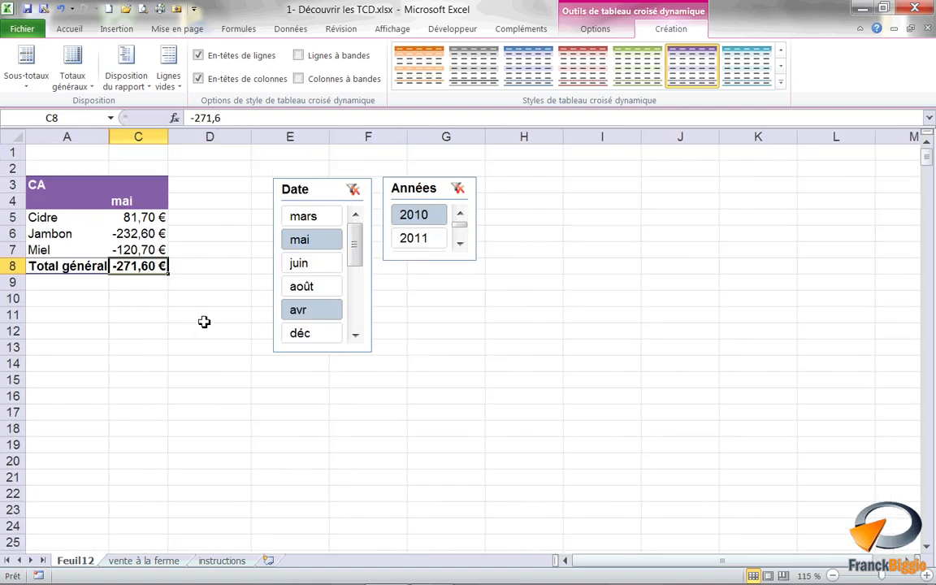